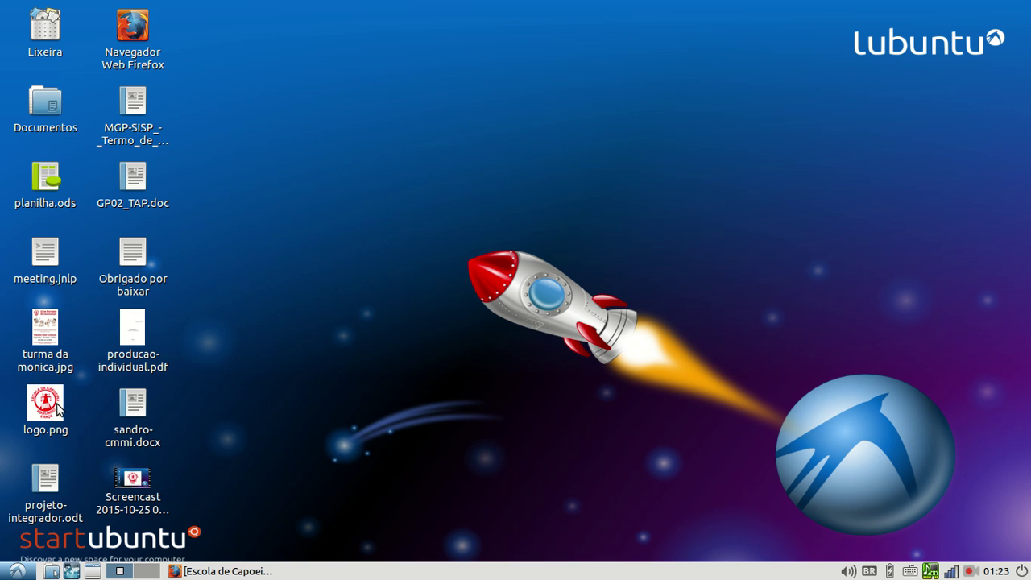
# View logo.png in ImageMagick display, then enlarge the Facebook page's pink profile photo.
pyautogui.rightClick(54, 431)
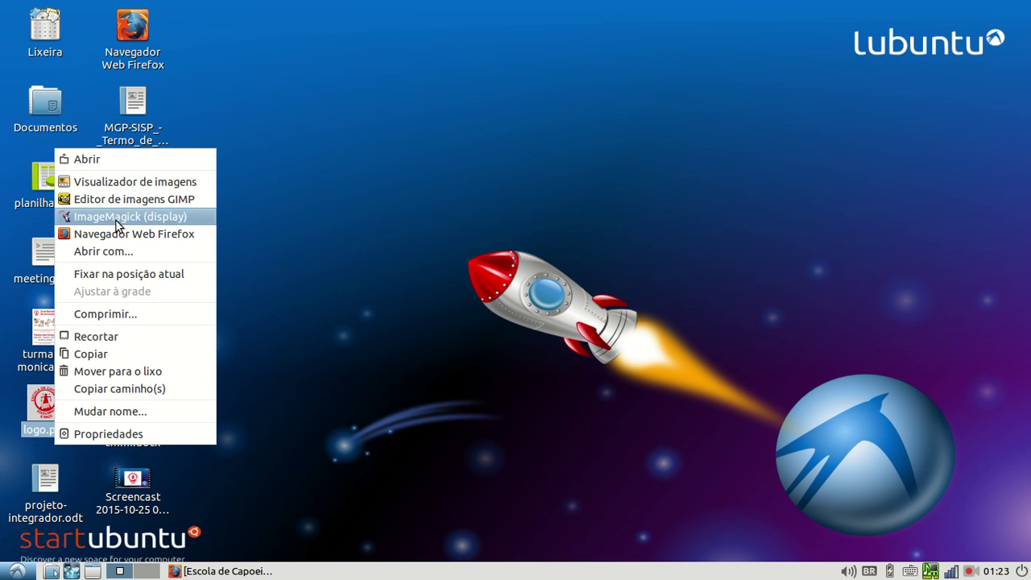
pyautogui.click(134, 181)
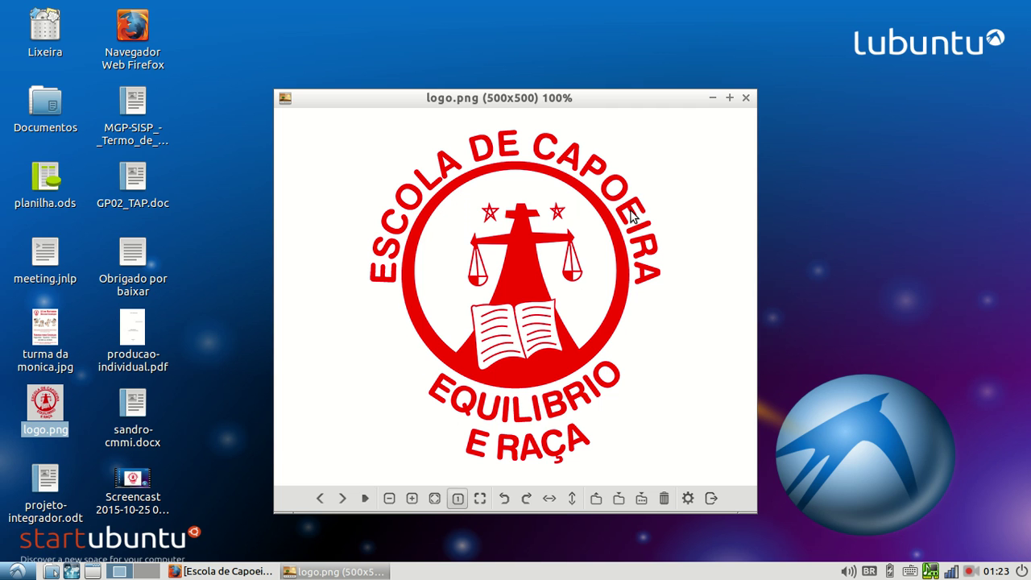
pyautogui.click(240, 573)
pyautogui.click(252, 335)
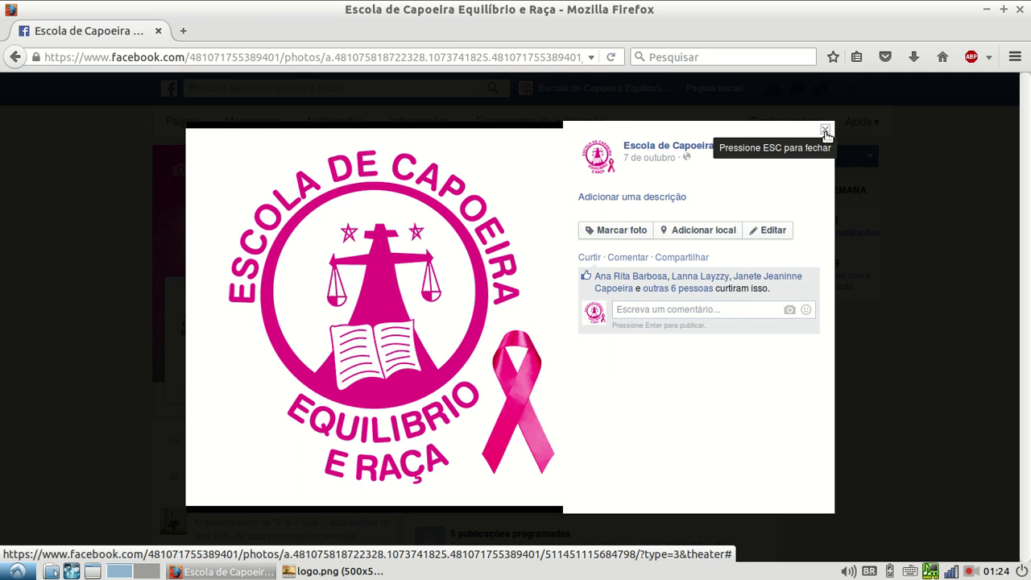
# Close the enlarged Facebook photo and the logo.png viewer, leaving Firefox minimized.
pyautogui.click(825, 132)
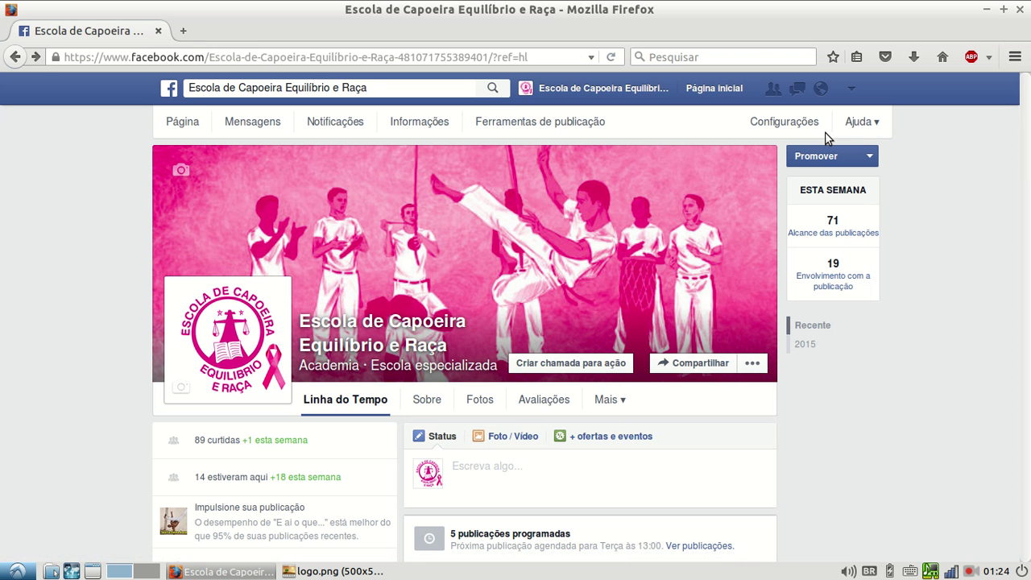
pyautogui.click(987, 10)
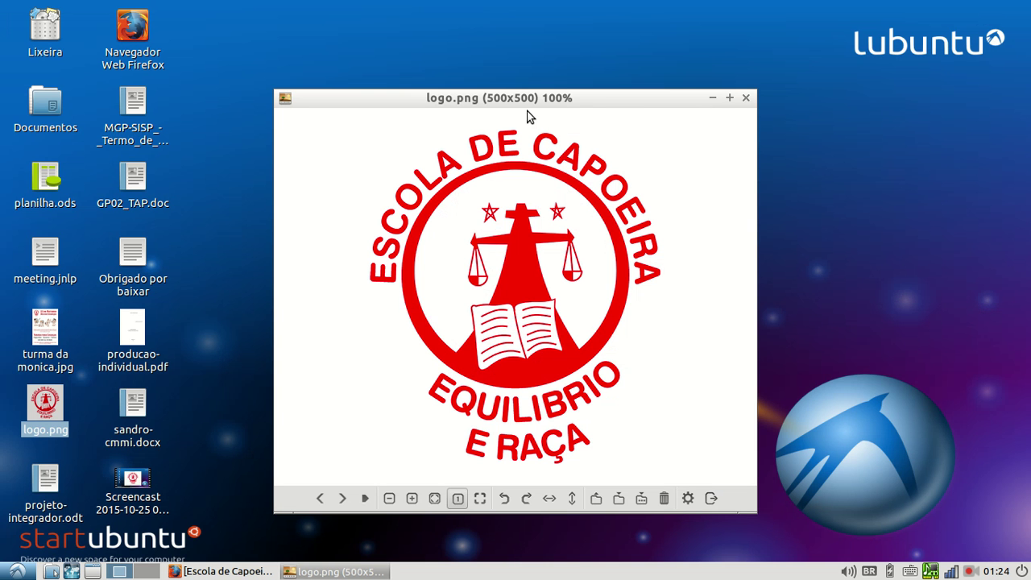
pyautogui.click(747, 98)
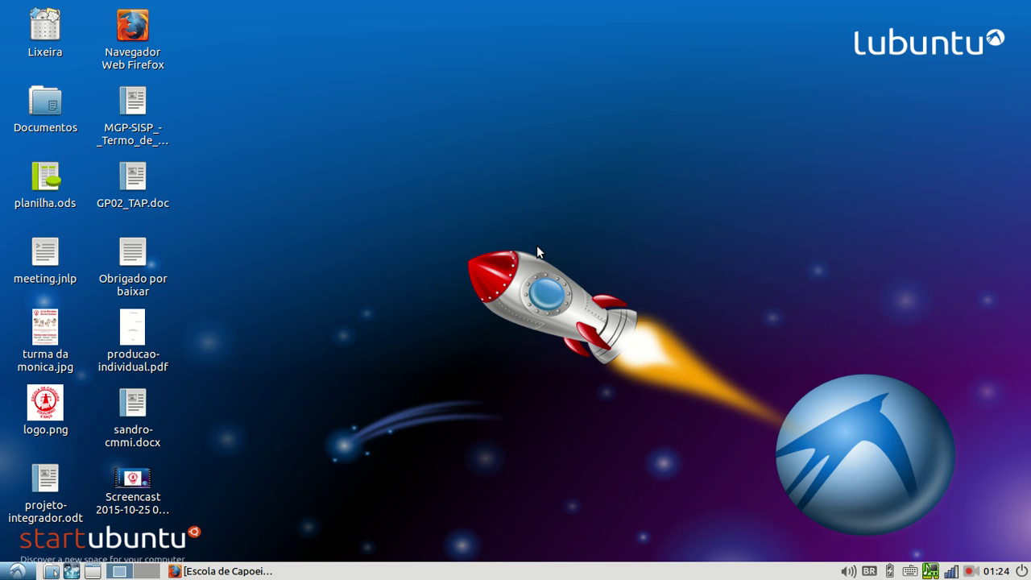
pyautogui.click(224, 571)
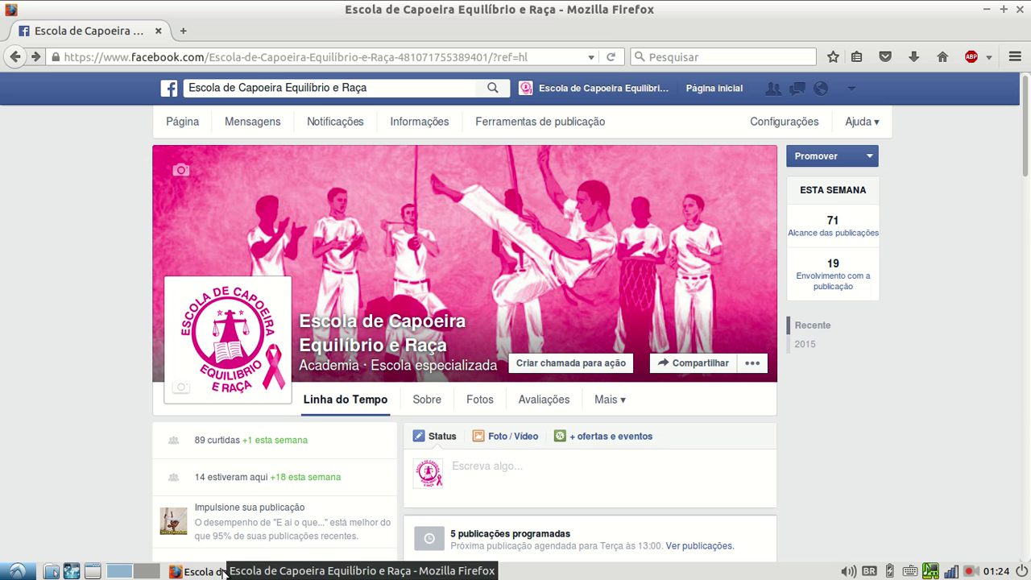
pyautogui.click(986, 15)
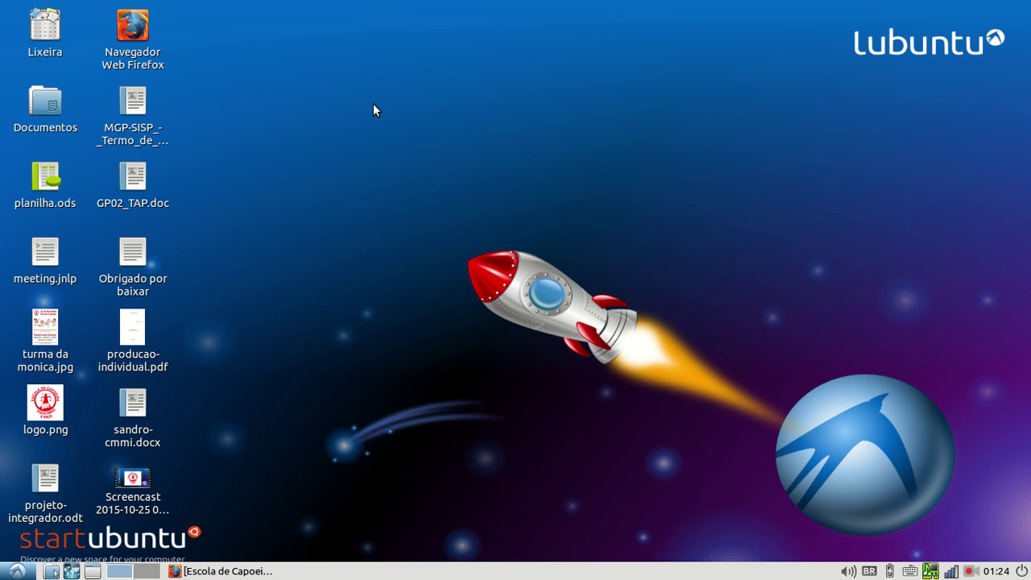
# Launch Editor de imagens GIMP from the start menu's Gráficos section.
pyautogui.moveTo(374, 108); pyautogui.dragTo(1019, 546)
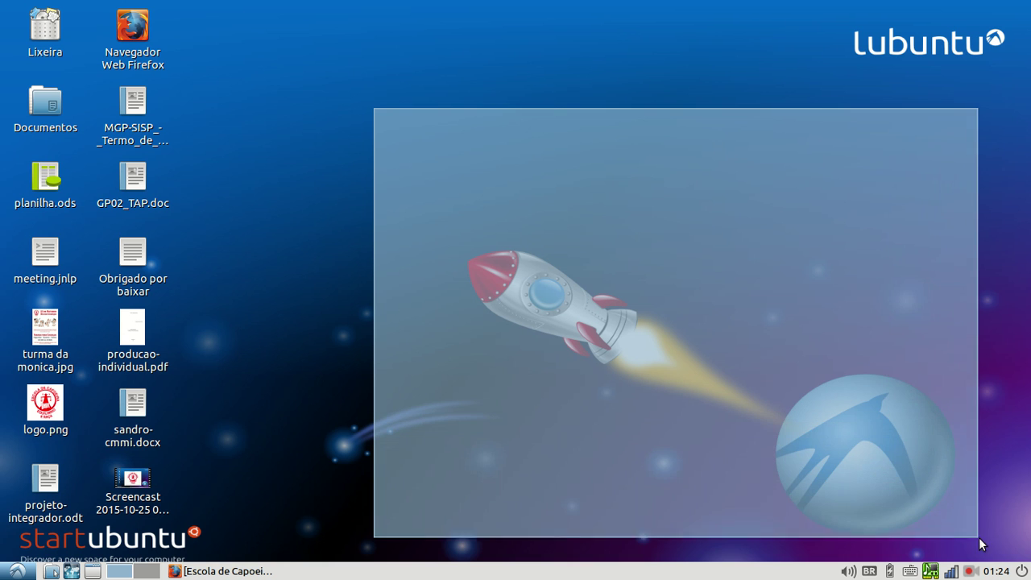
pyautogui.moveTo(1019, 546); pyautogui.dragTo(1019, 546)
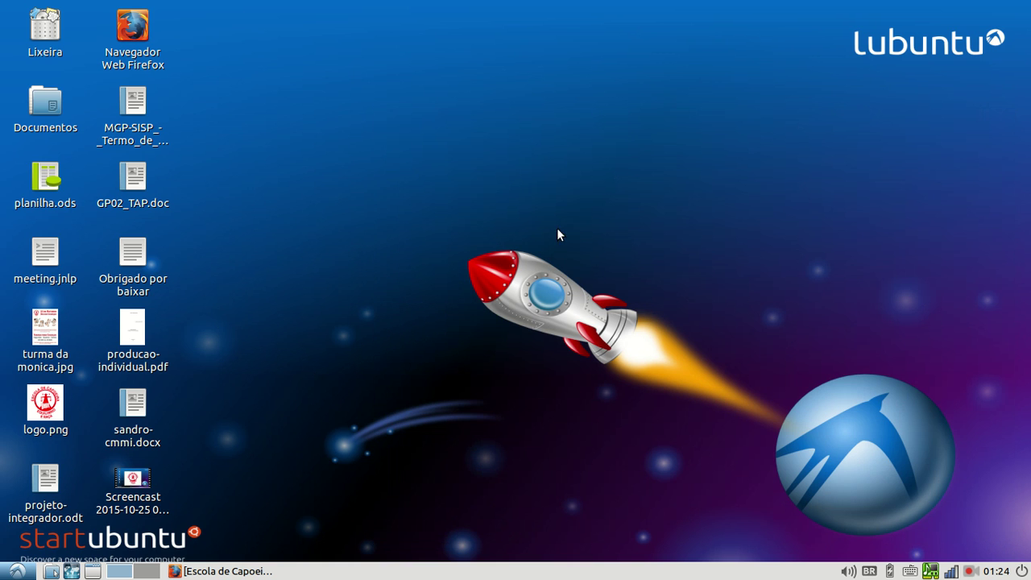
pyautogui.click(9, 572)
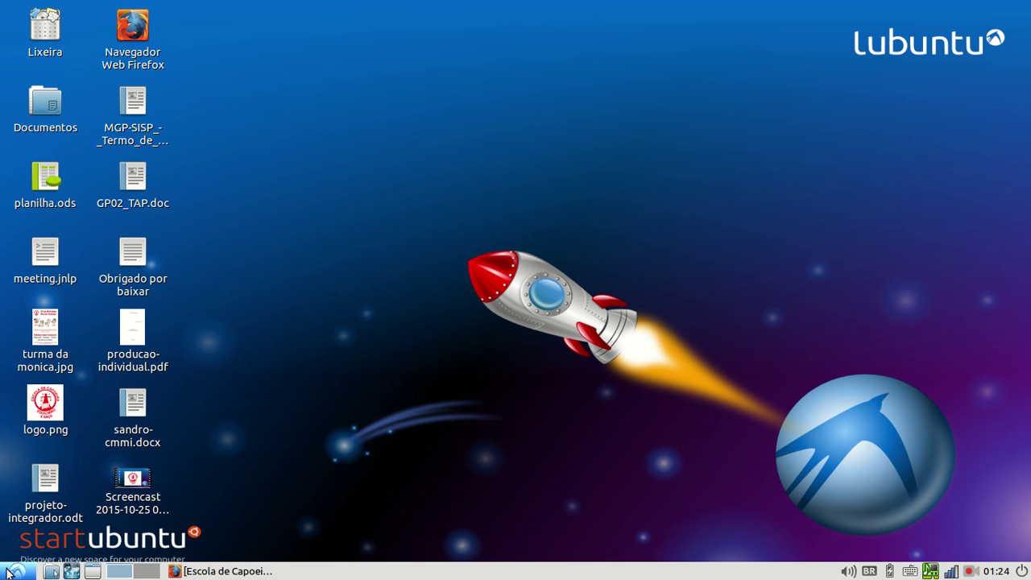
pyautogui.click(9, 572)
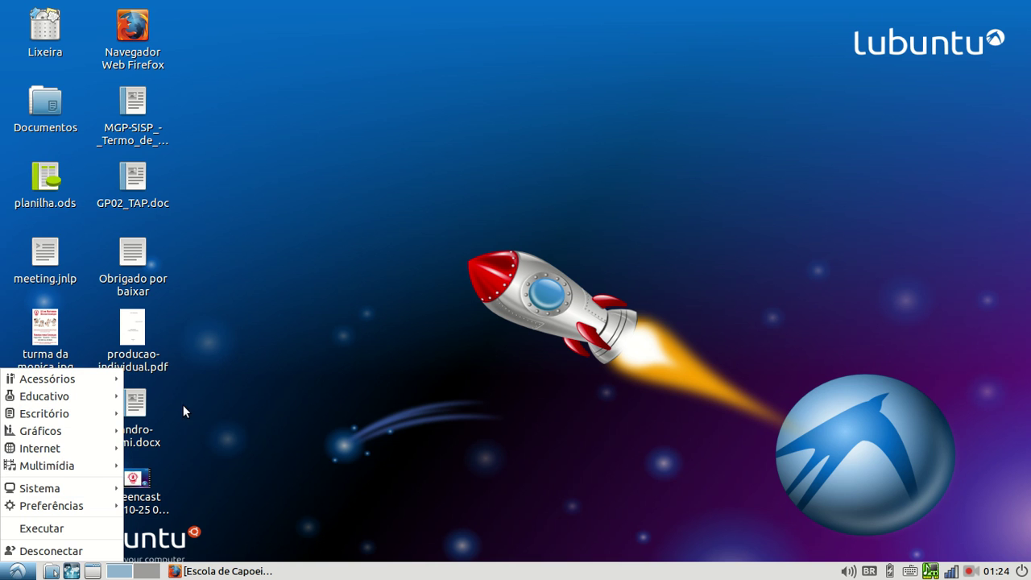
pyautogui.click(344, 290)
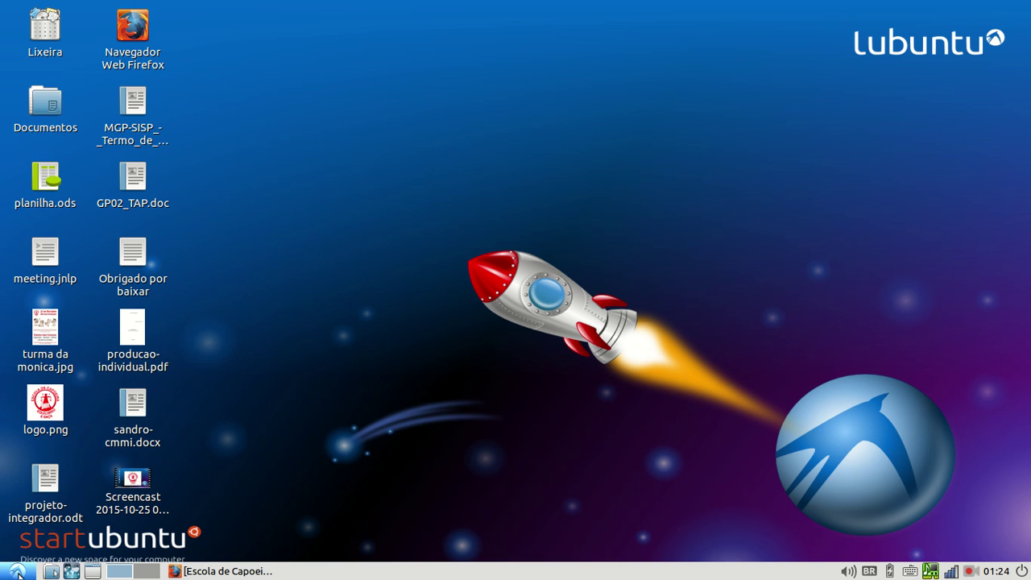
pyautogui.click(16, 571)
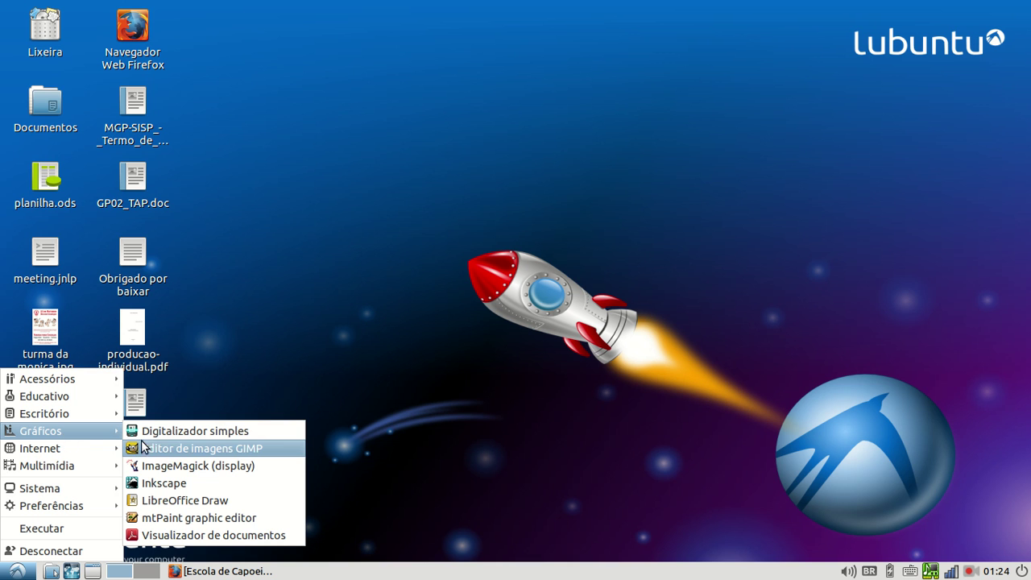
pyautogui.click(197, 450)
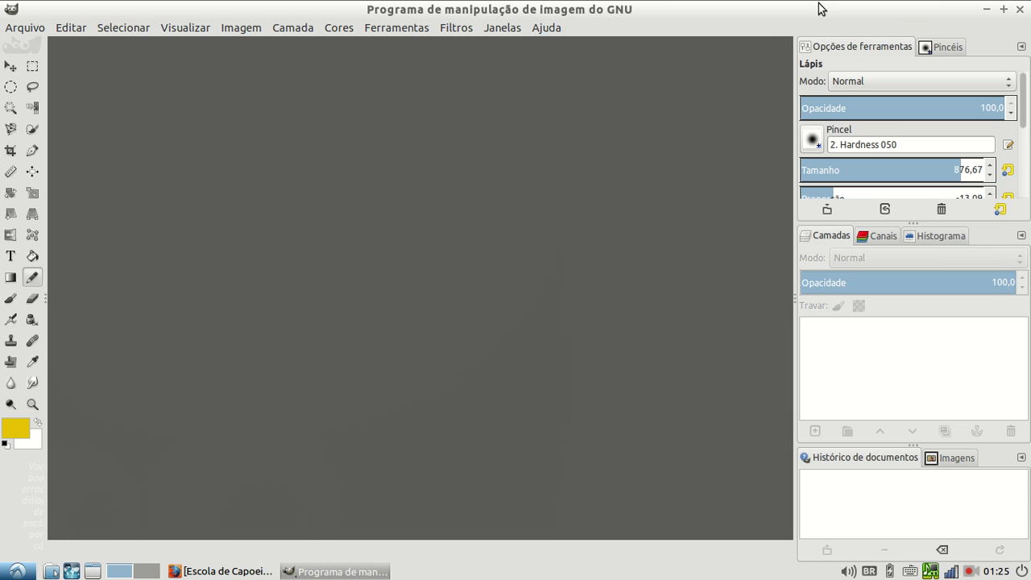
# Open logo.png from the Desktop in GIMP, accepting the RGB conversion prompt.
pyautogui.click(39, 31)
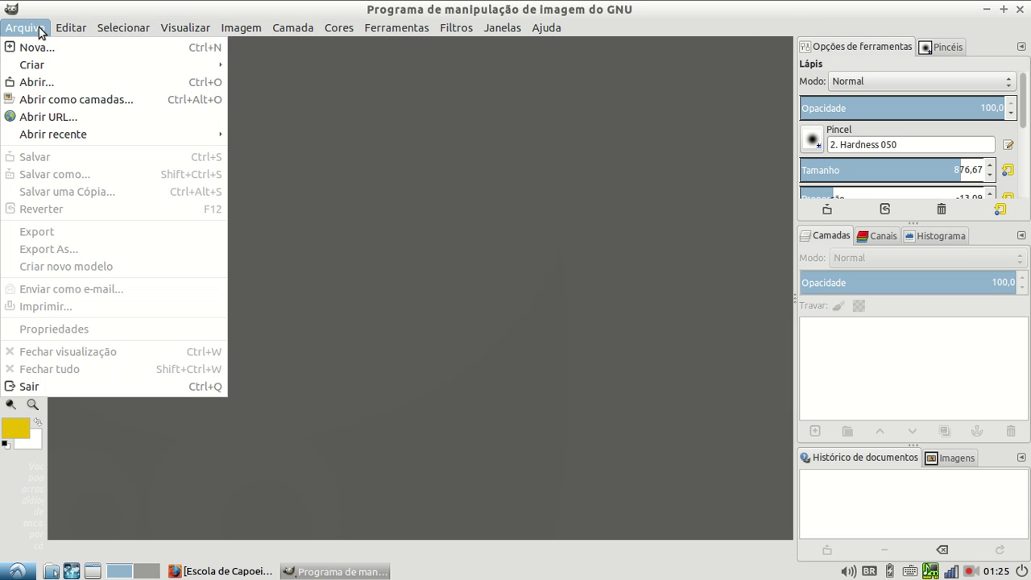
pyautogui.click(32, 83)
pyautogui.click(94, 169)
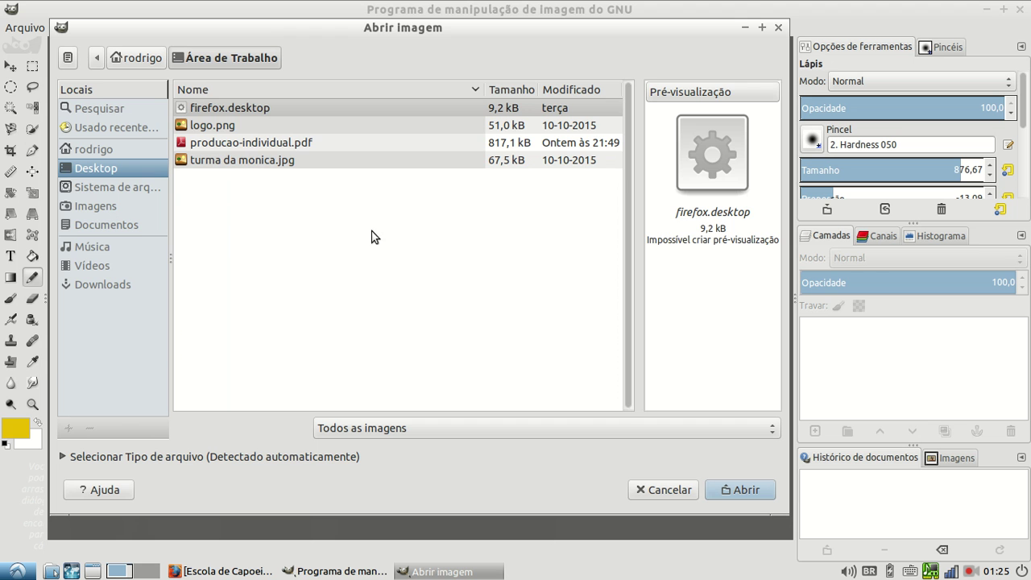
pyautogui.click(237, 126)
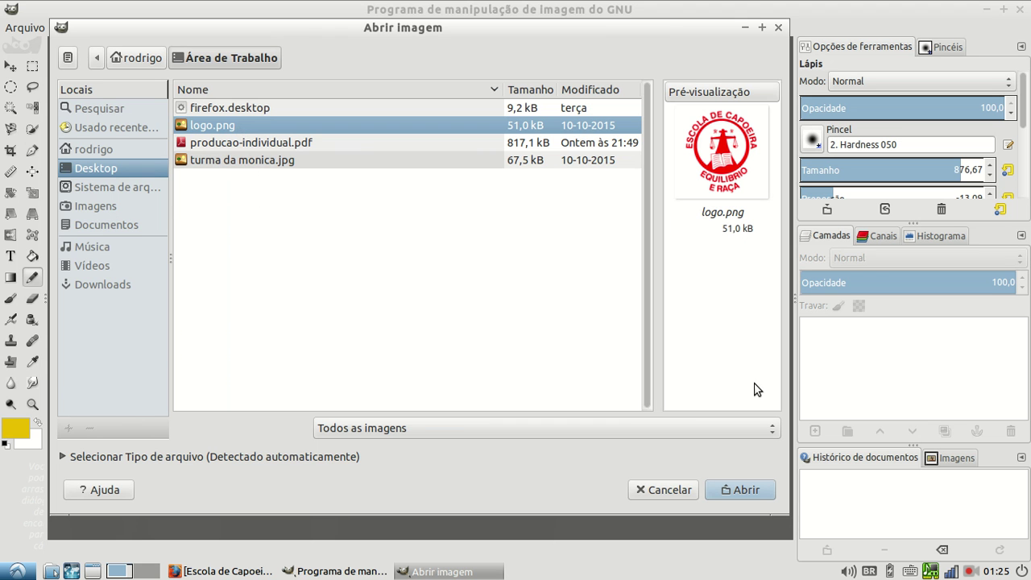
pyautogui.click(755, 490)
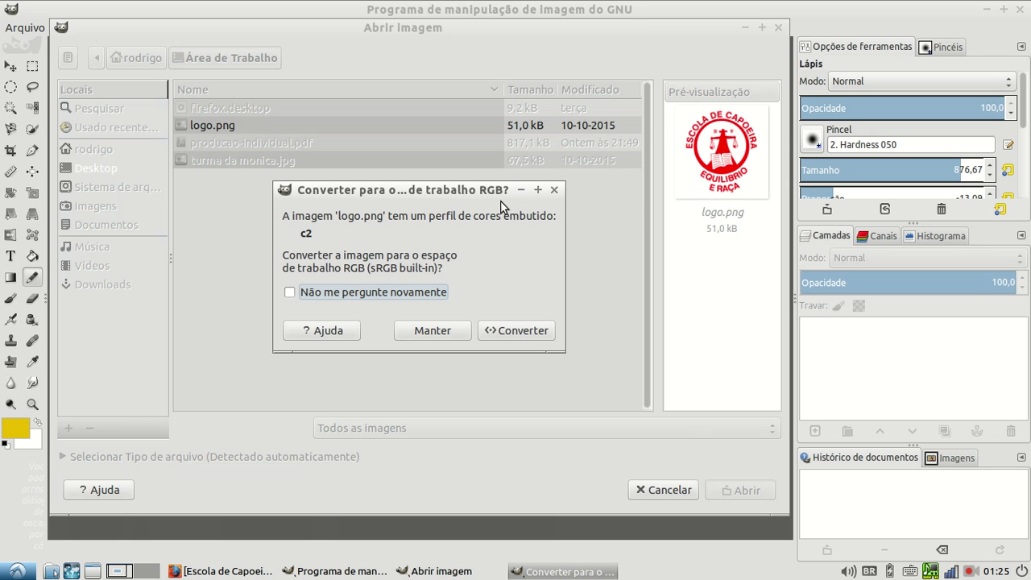
pyautogui.click(422, 332)
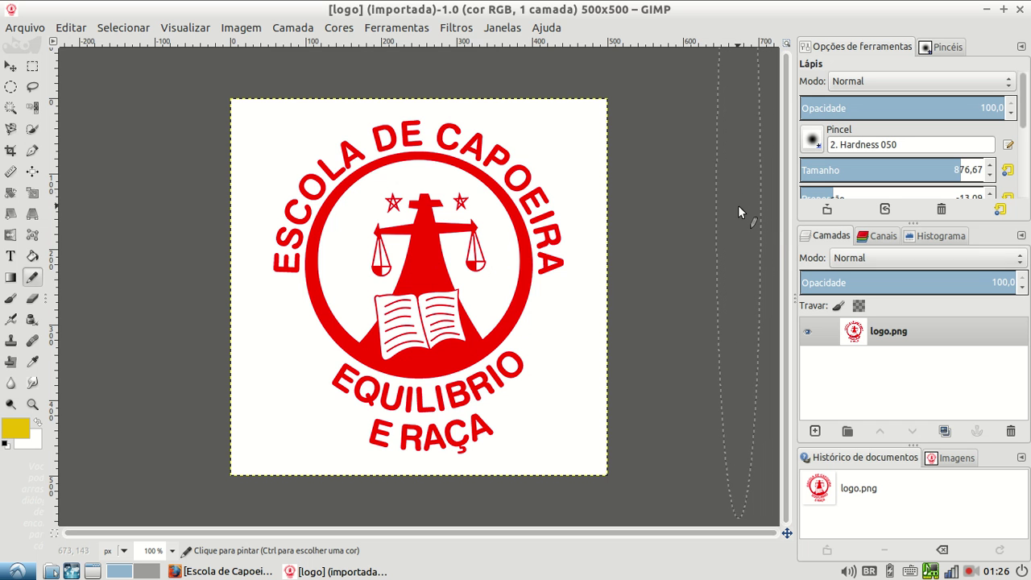
# Switch to the Select by Color tool and raise its threshold to 176.9.
pyautogui.click(123, 29)
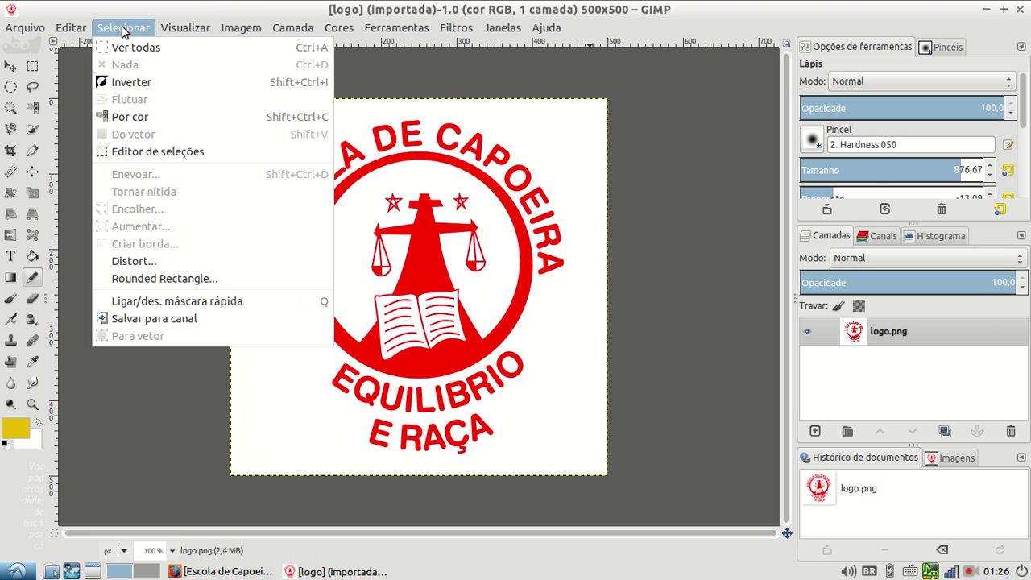
pyautogui.click(115, 117)
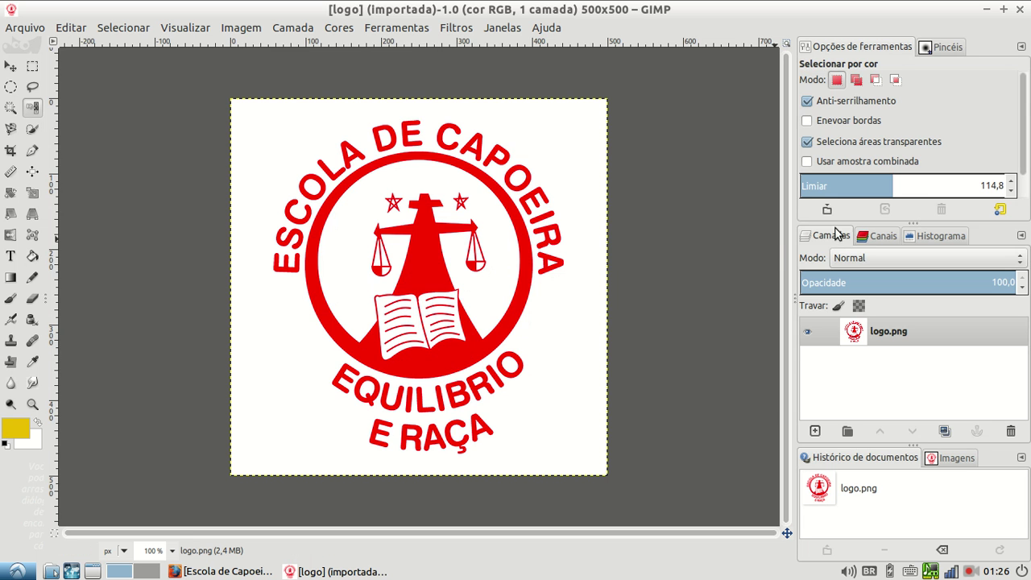
pyautogui.moveTo(893, 189); pyautogui.dragTo(936, 189)
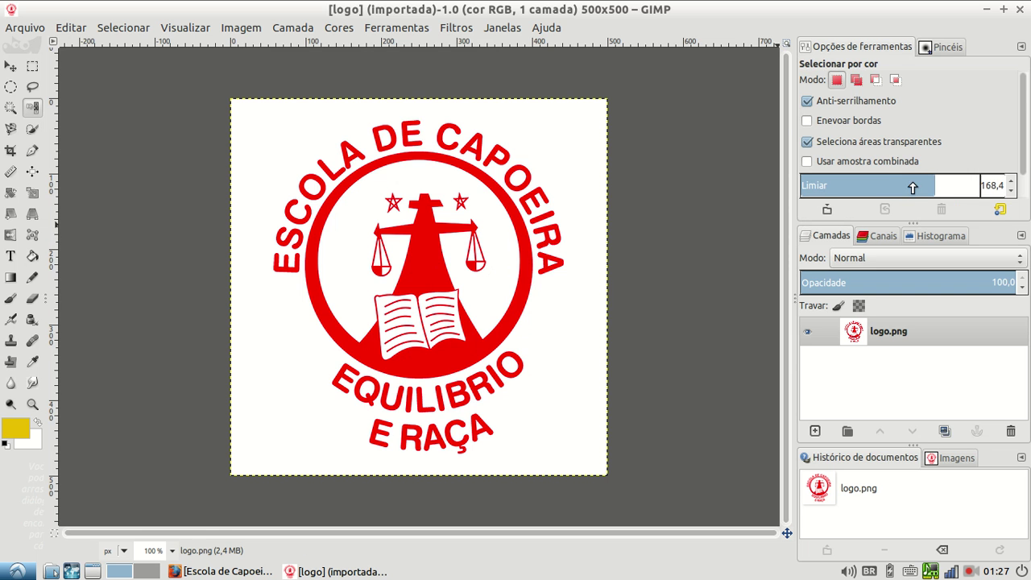
pyautogui.moveTo(935, 187); pyautogui.dragTo(942, 187)
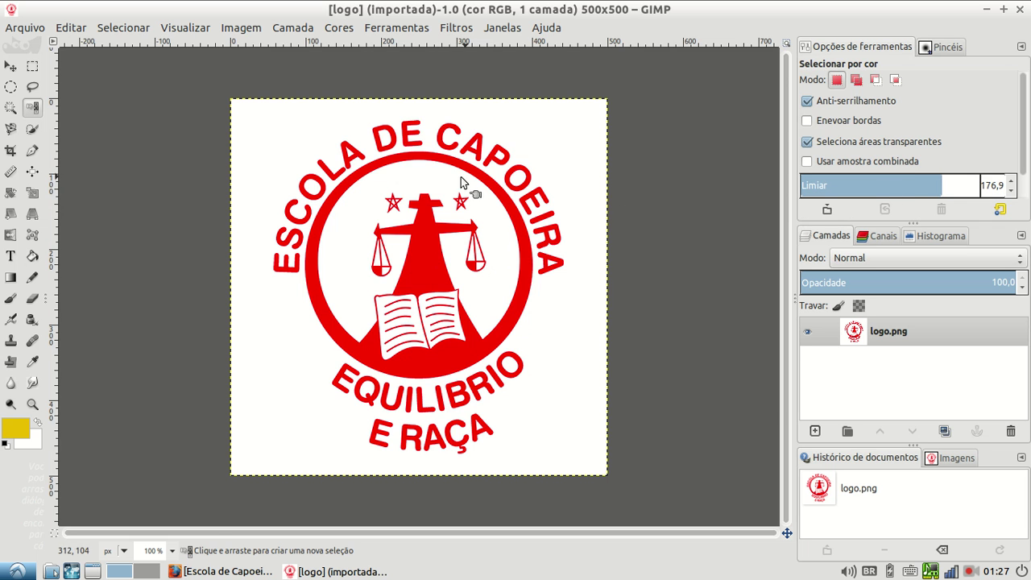
# Select the logo's red areas and set the foreground colour to dark blue 120c94.
pyautogui.click(389, 164)
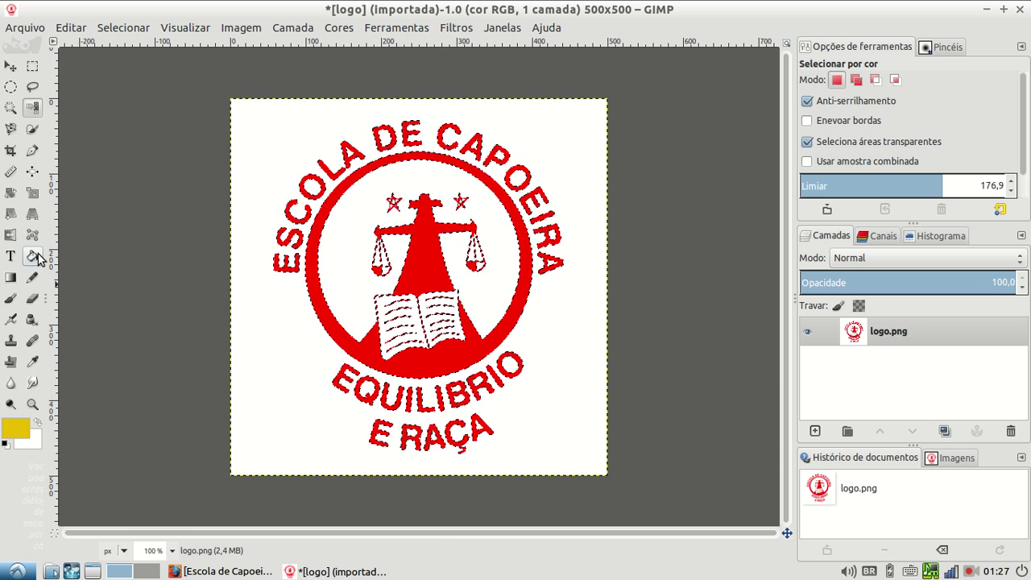
pyautogui.click(15, 433)
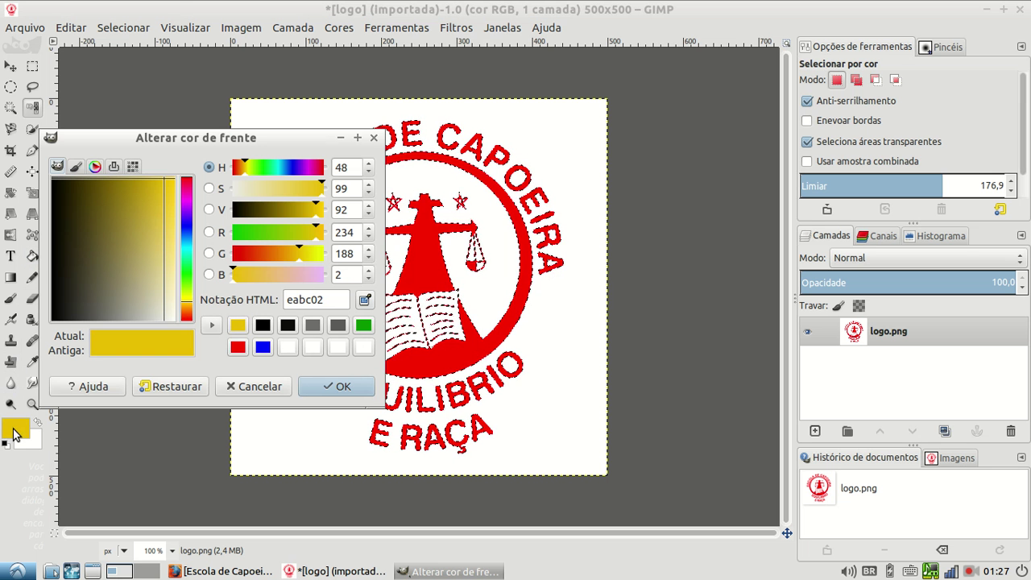
pyautogui.moveTo(187, 234); pyautogui.dragTo(190, 223)
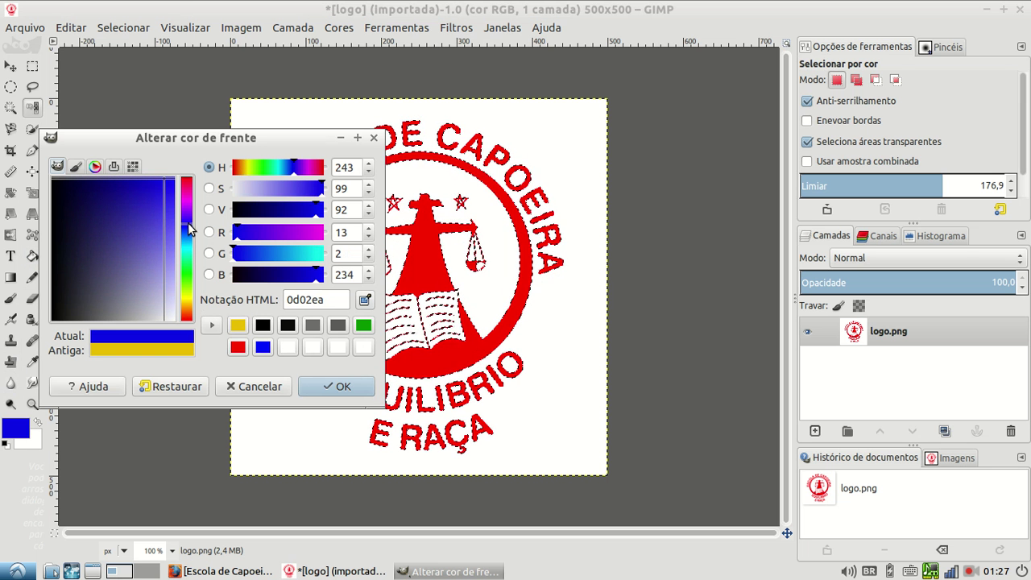
pyautogui.click(174, 187)
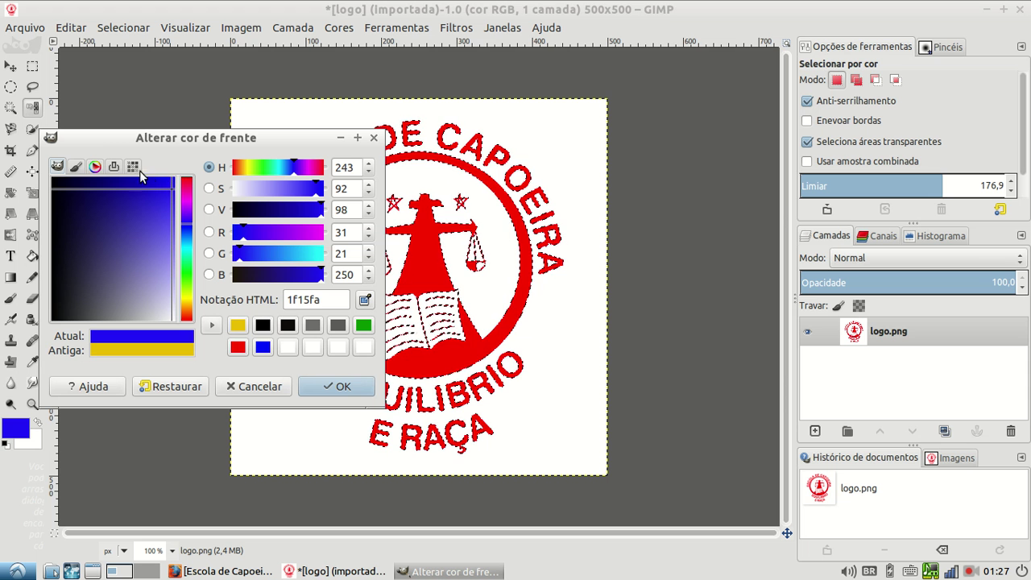
pyautogui.moveTo(149, 187); pyautogui.dragTo(123, 193)
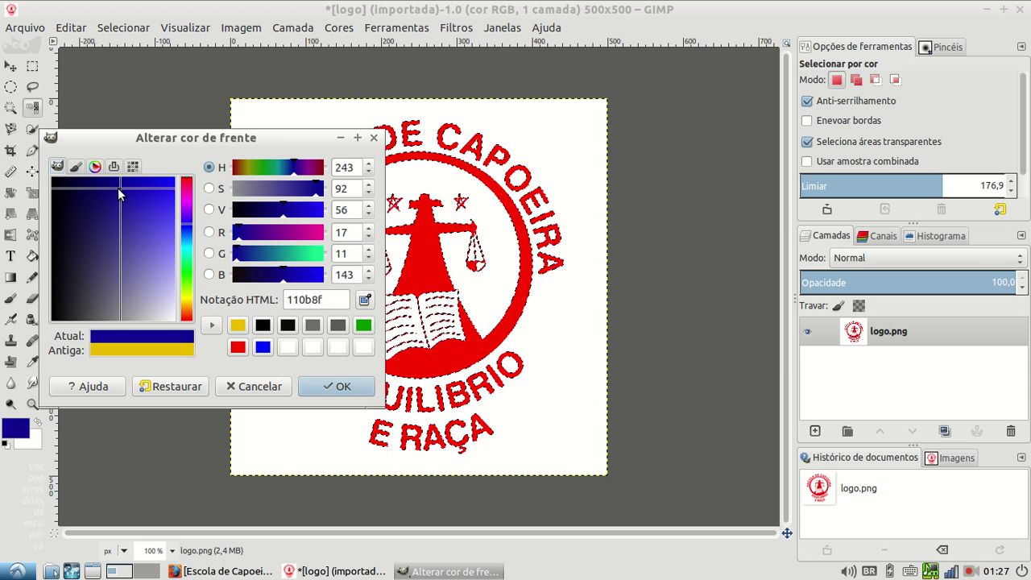
pyautogui.click(319, 386)
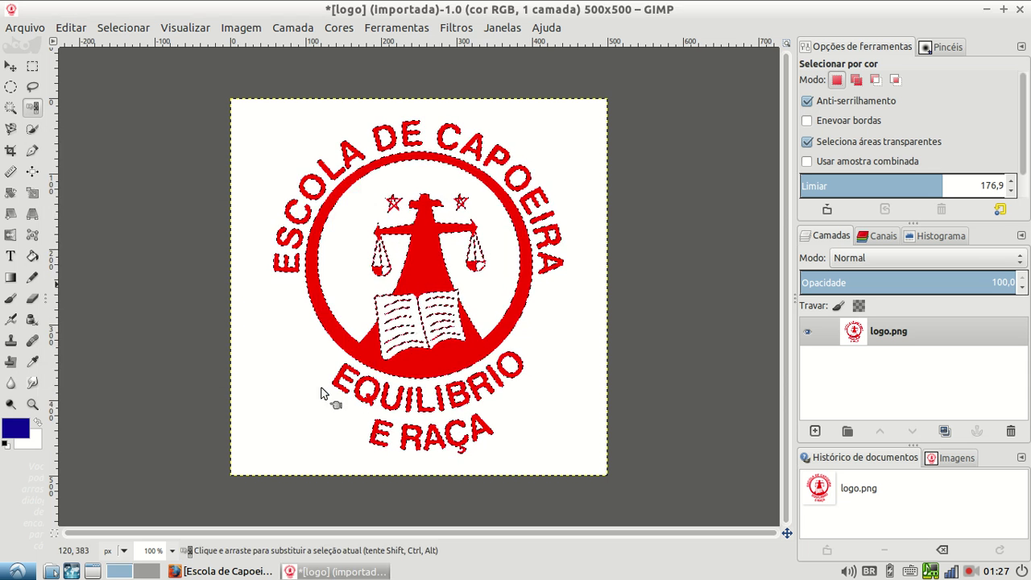
# Try a dark blue Bucket Fill, then undo it after it tinted the background.
pyautogui.click(33, 256)
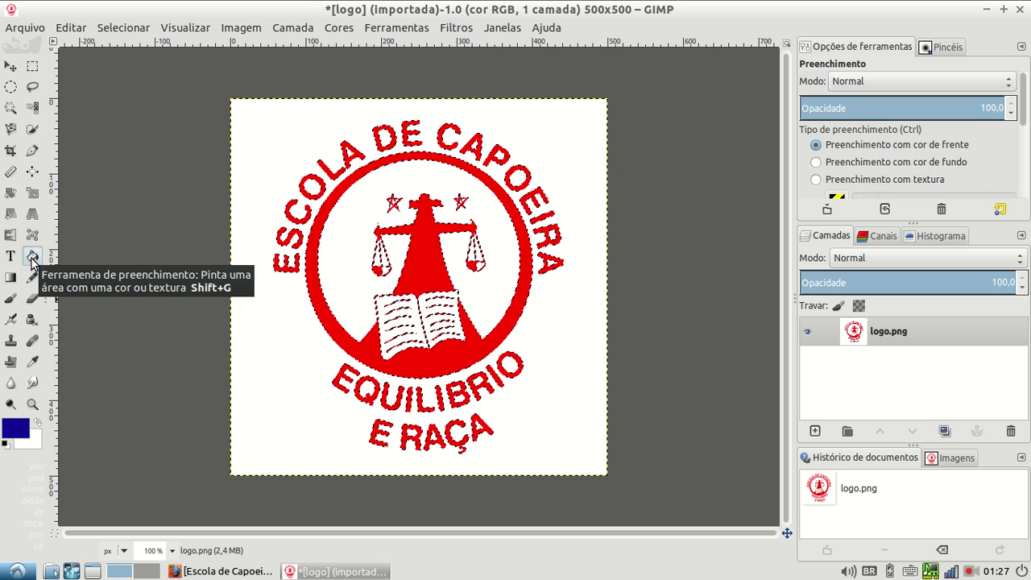
pyautogui.click(318, 299)
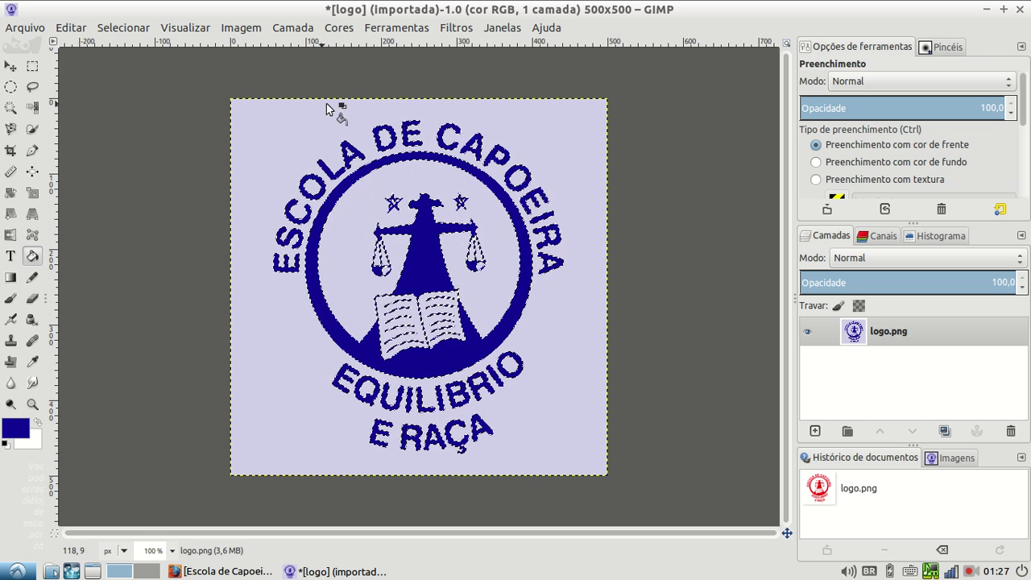
pyautogui.click(522, 423)
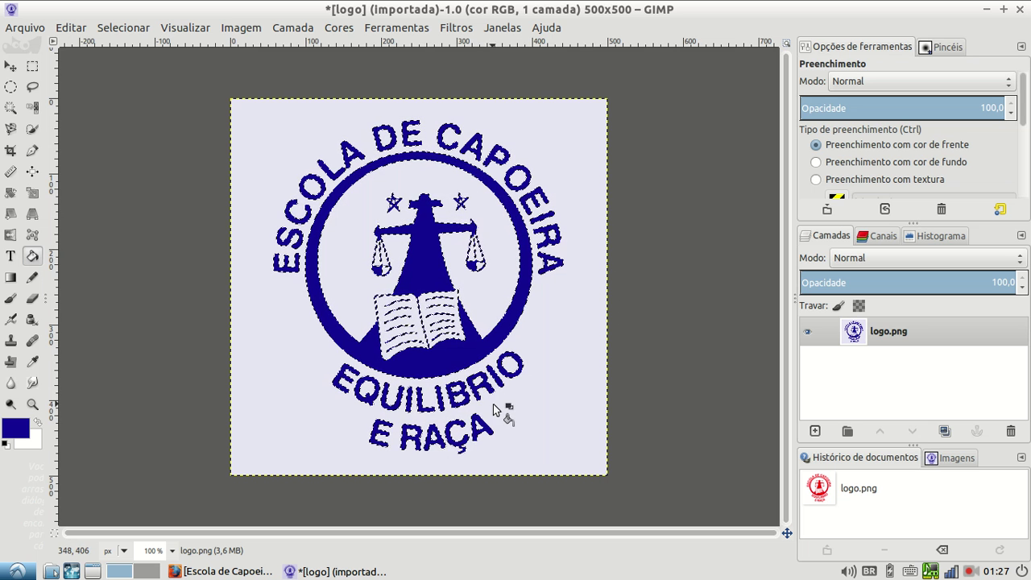
pyautogui.click(80, 28)
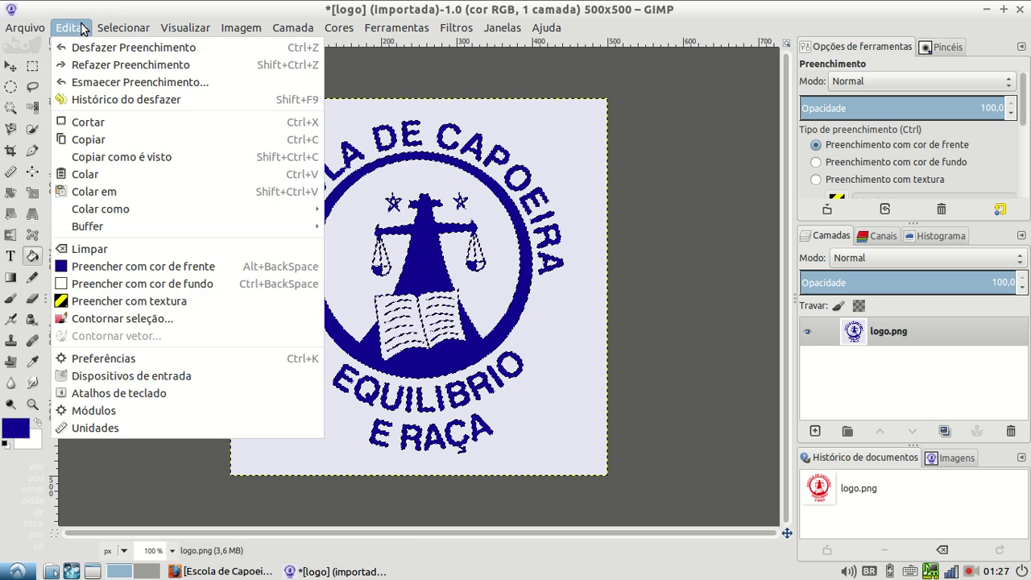
pyautogui.click(80, 47)
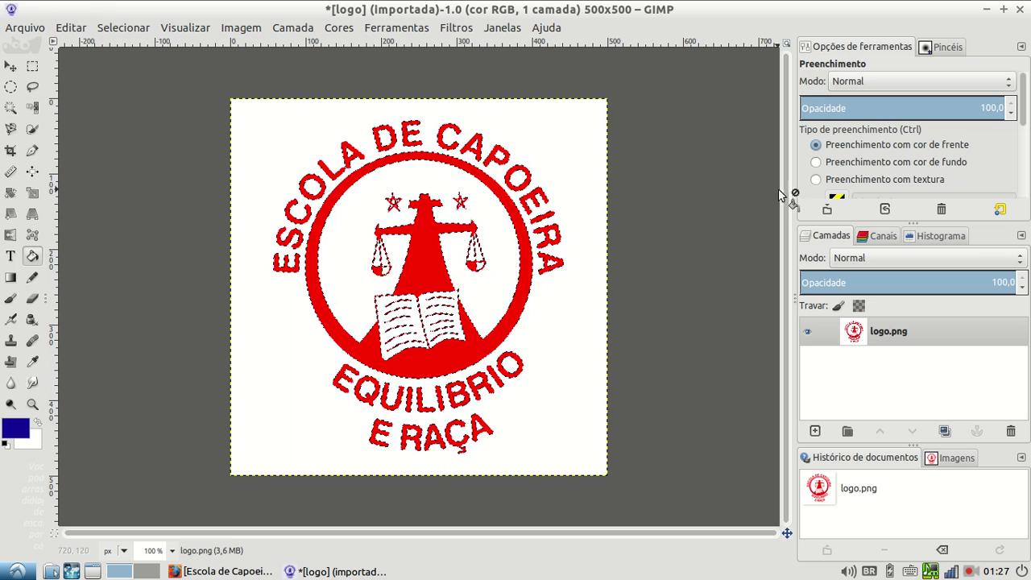
# Set the Select by Color threshold to 122.3 and clear the existing selection.
pyautogui.click(123, 29)
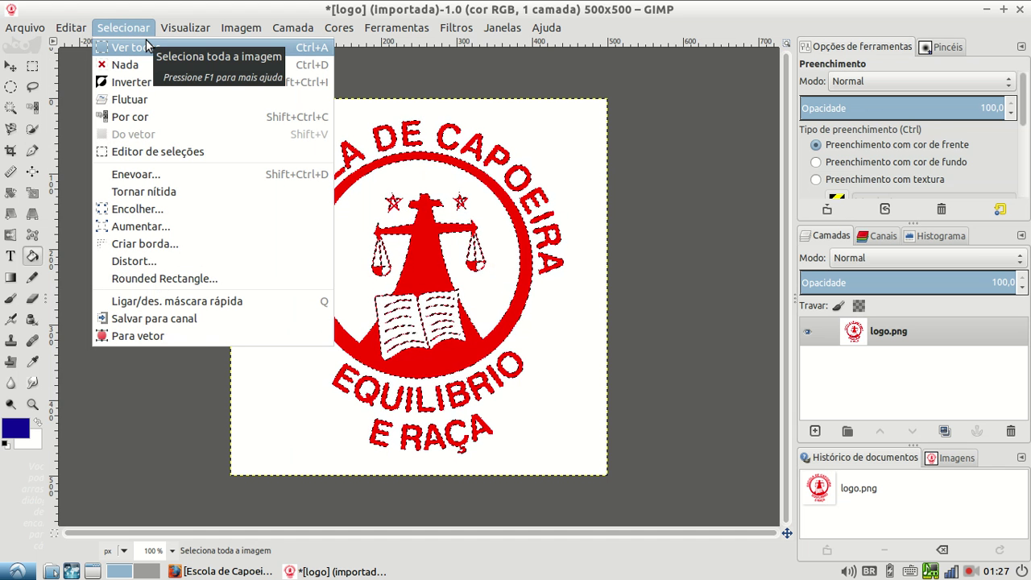
pyautogui.click(137, 117)
pyautogui.moveTo(941, 195); pyautogui.dragTo(866, 187)
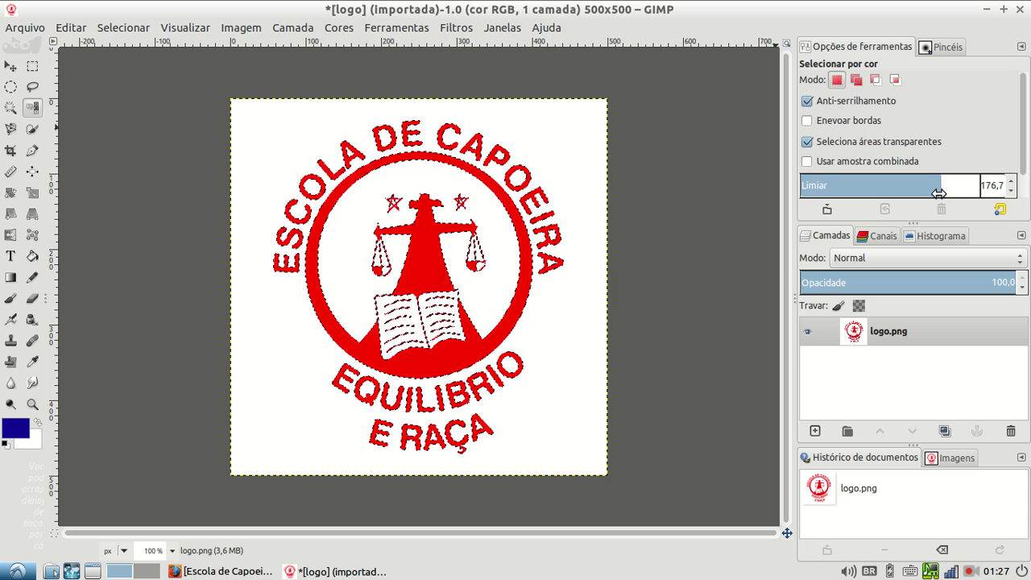
pyautogui.click(877, 186)
pyautogui.moveTo(876, 186); pyautogui.dragTo(898, 186)
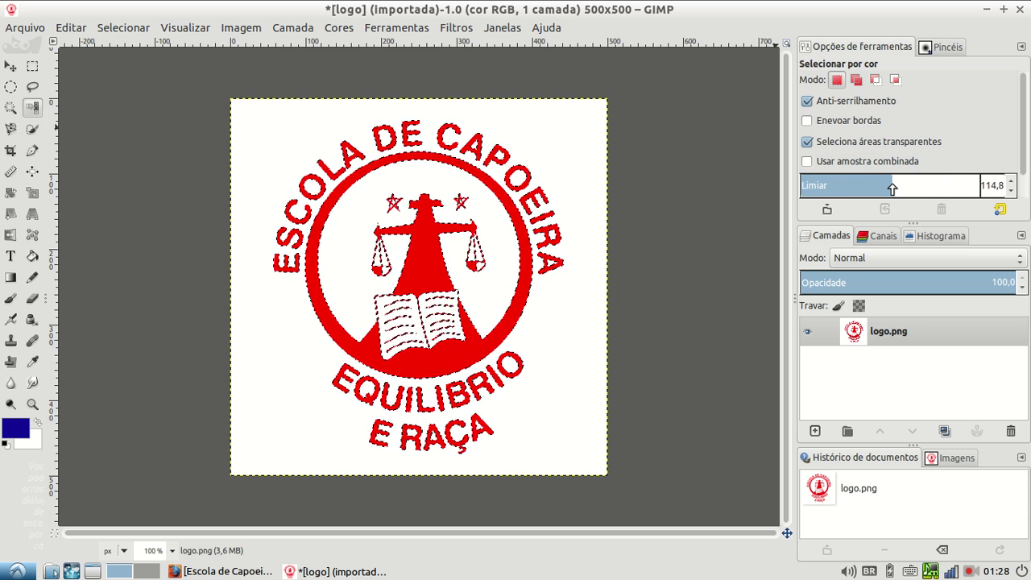
pyautogui.click(505, 202)
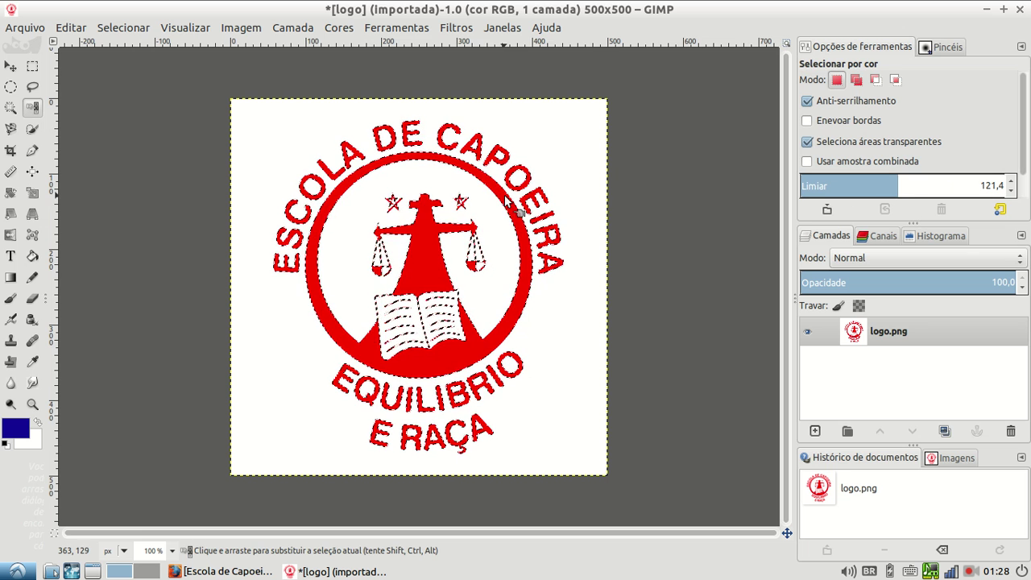
pyautogui.click(134, 32)
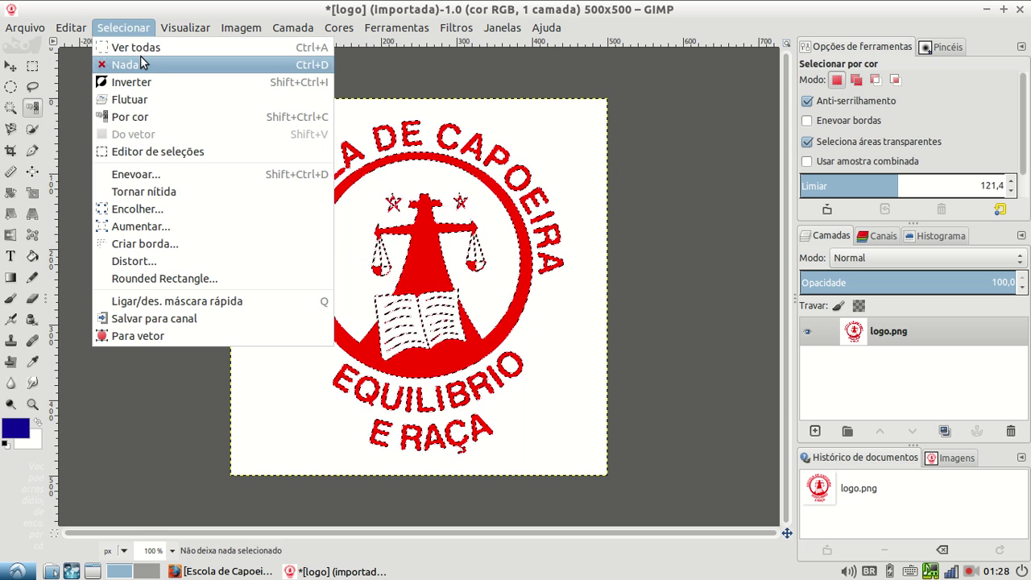
pyautogui.click(145, 66)
pyautogui.click(898, 191)
pyautogui.moveTo(899, 191); pyautogui.dragTo(903, 189)
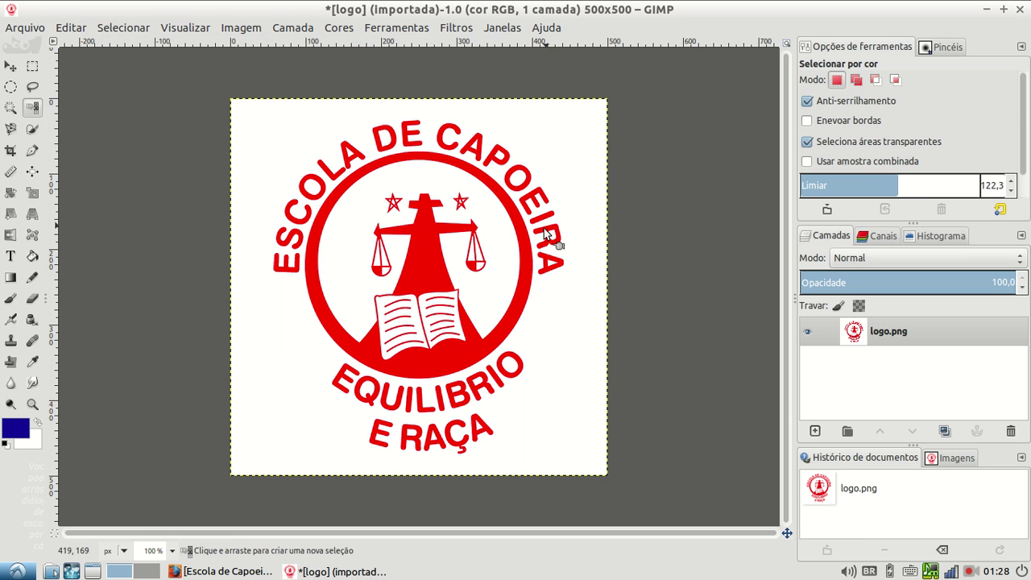
# Select the red logo areas and bucket-fill them dark blue.
pyautogui.click(524, 264)
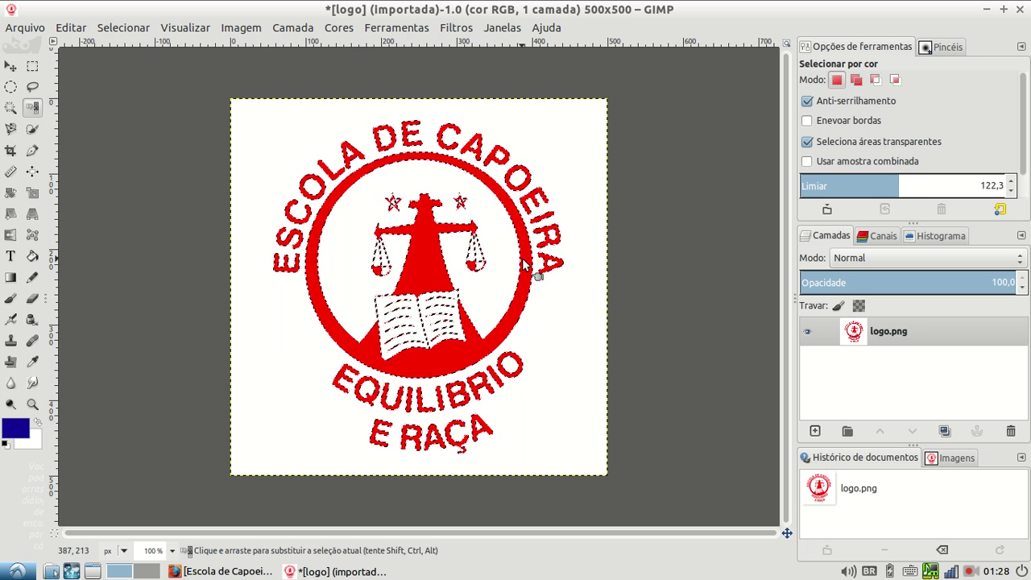
pyautogui.click(32, 256)
pyautogui.click(414, 245)
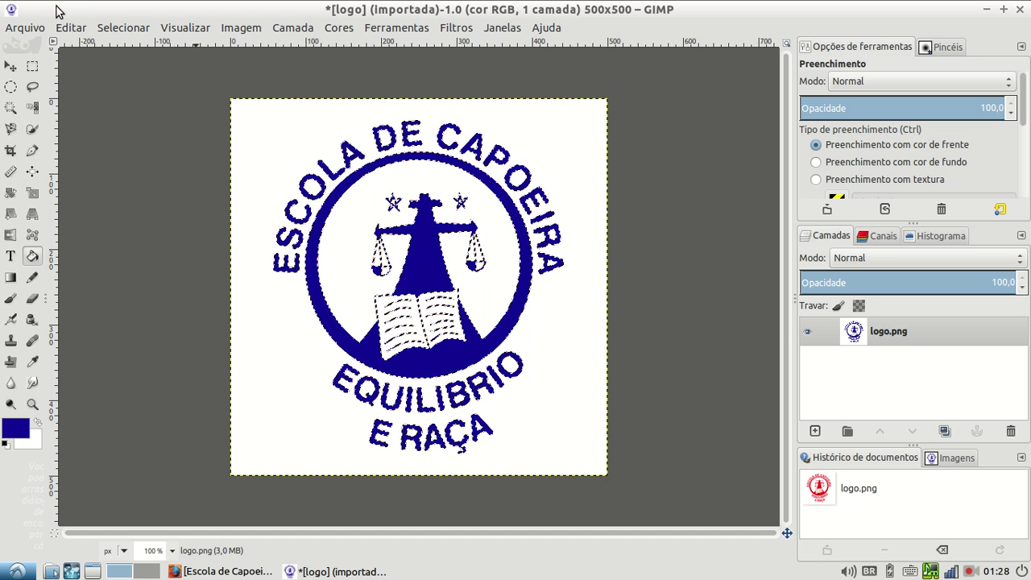
# Clear the selection with Shift+Ctrl+A, leaving the dark blue logo on white.
pyautogui.hotkey('ctrl', 'shift', 'a')
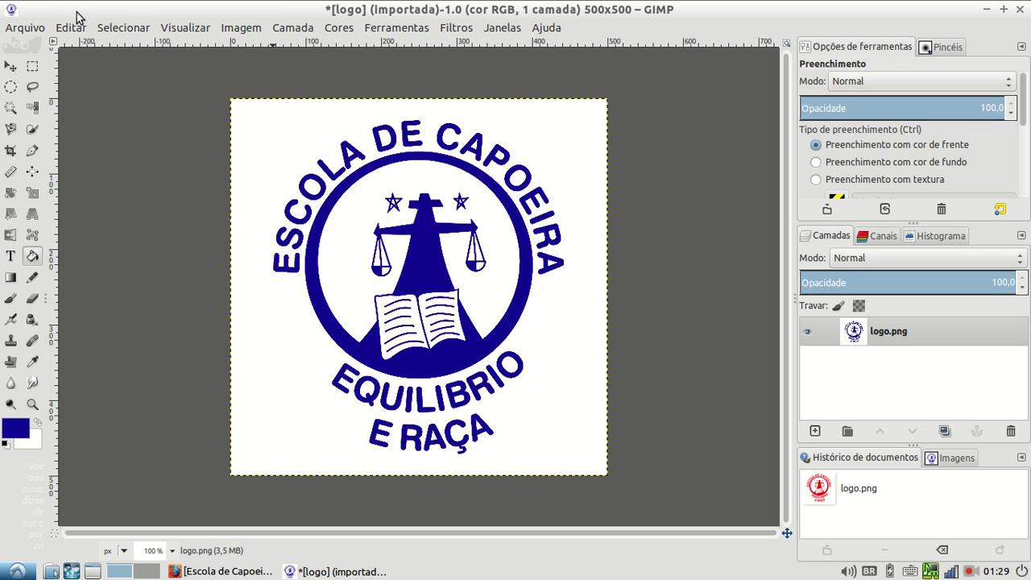
pyautogui.click(32, 30)
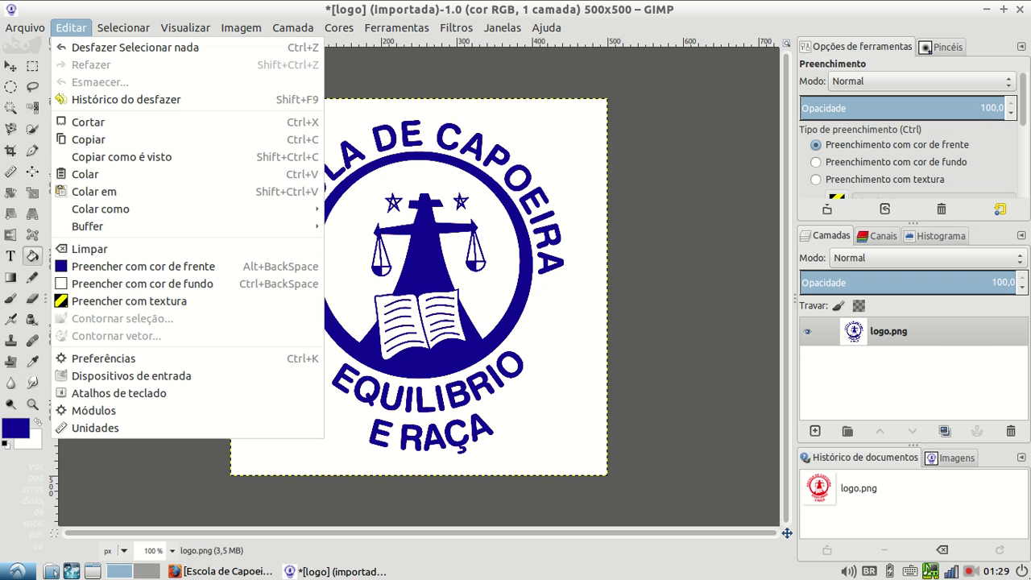
pyautogui.rightClick(985, 572)
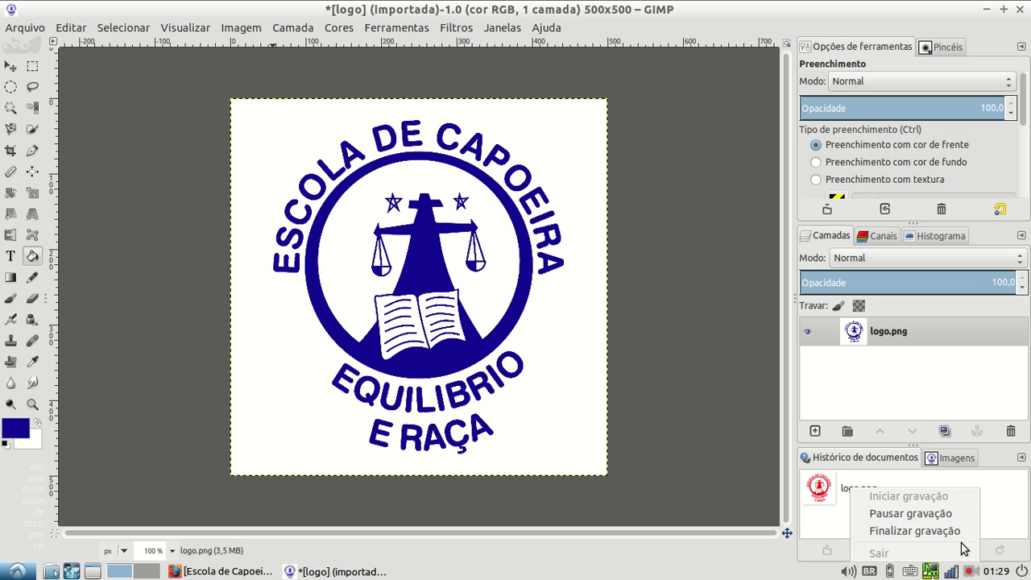